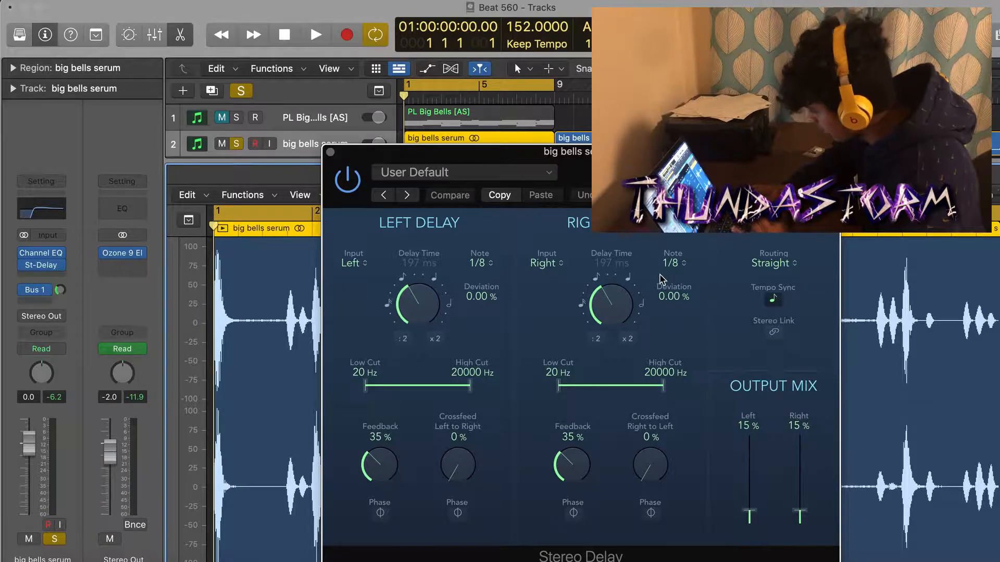
# - Close the Stereo Delay on the big bells serum track and check which bus its send uses
pyautogui.click(331, 154)
pyautogui.click(39, 290)
pyautogui.click(89, 259)
# - Show the PL Big Bells MIDI notes in the Piano Roll and play back the bell melody
pyautogui.press('Up')
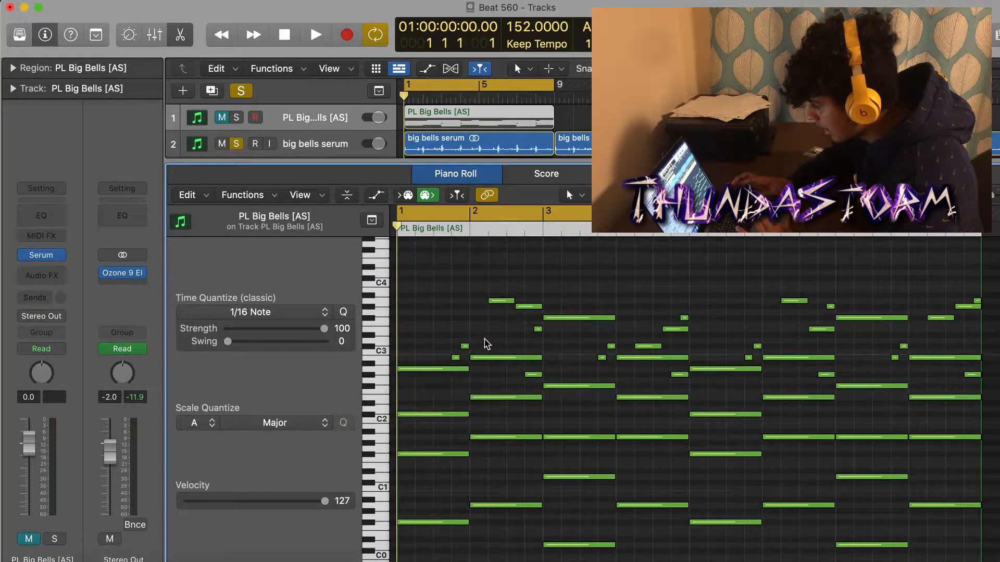
pyautogui.scroll(-2, 465, 330)
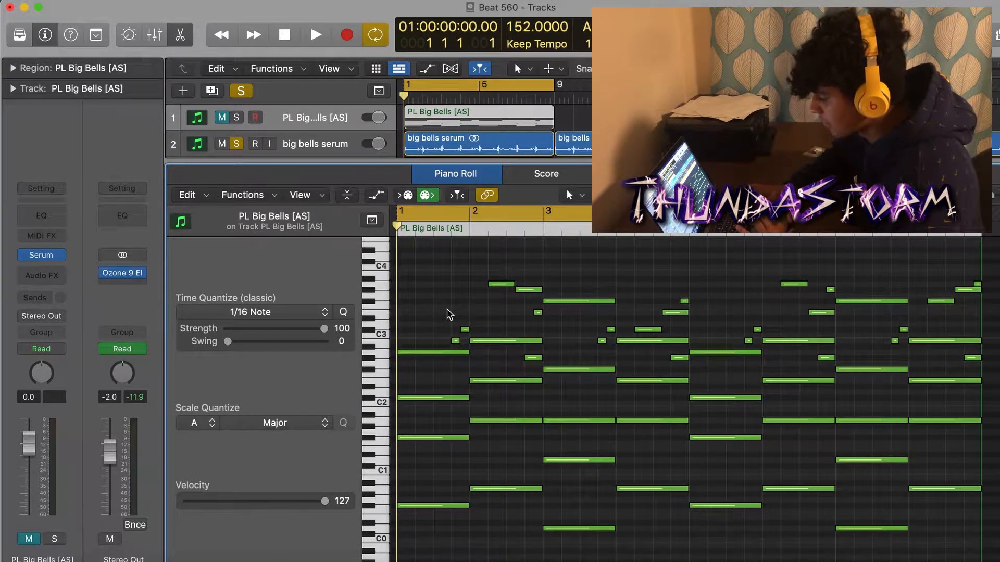
pyautogui.press('space')
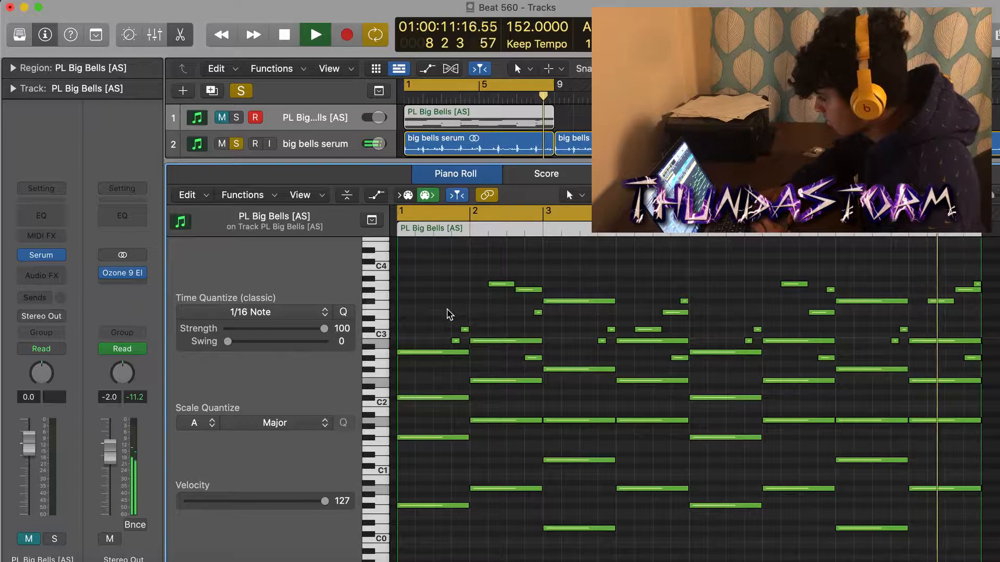
pyautogui.press('space')
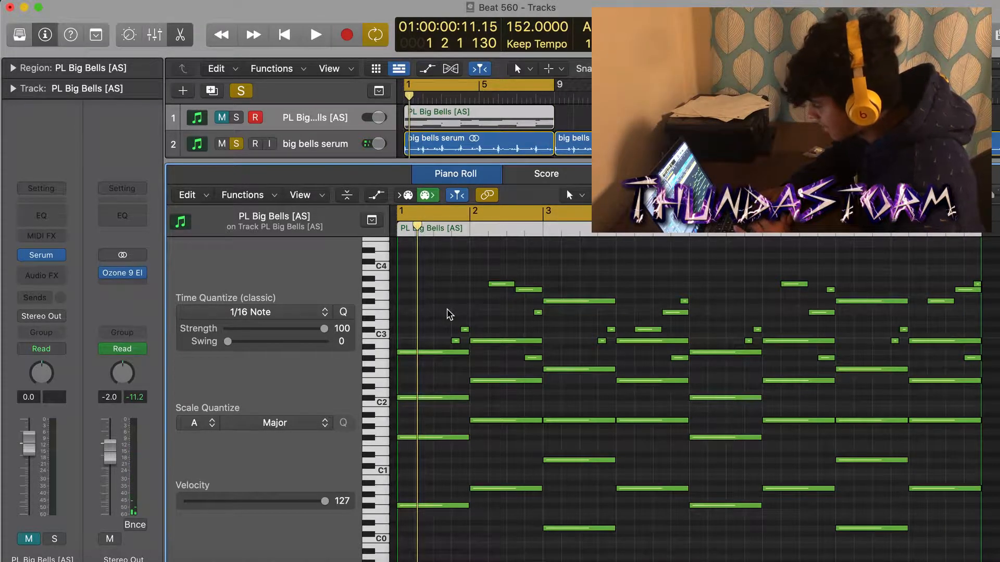
# - Transpose the uppermost long chord notes of bars 1 to 4 down an octave and back up
pyautogui.click(433, 353)
pyautogui.keyDown('shift'); pyautogui.click(500, 341); pyautogui.keyUp('shift')
pyautogui.keyDown('shift'); pyautogui.click(593, 369); pyautogui.keyUp('shift')
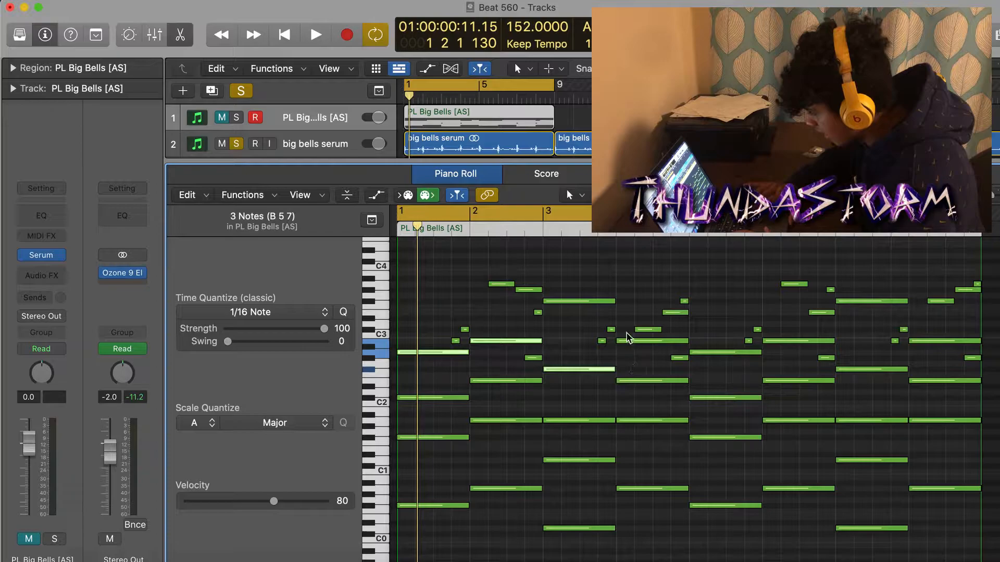
pyautogui.keyDown('shift'); pyautogui.click(625, 340); pyautogui.keyUp('shift')
pyautogui.hotkey('shift', 'alt', 'Down')
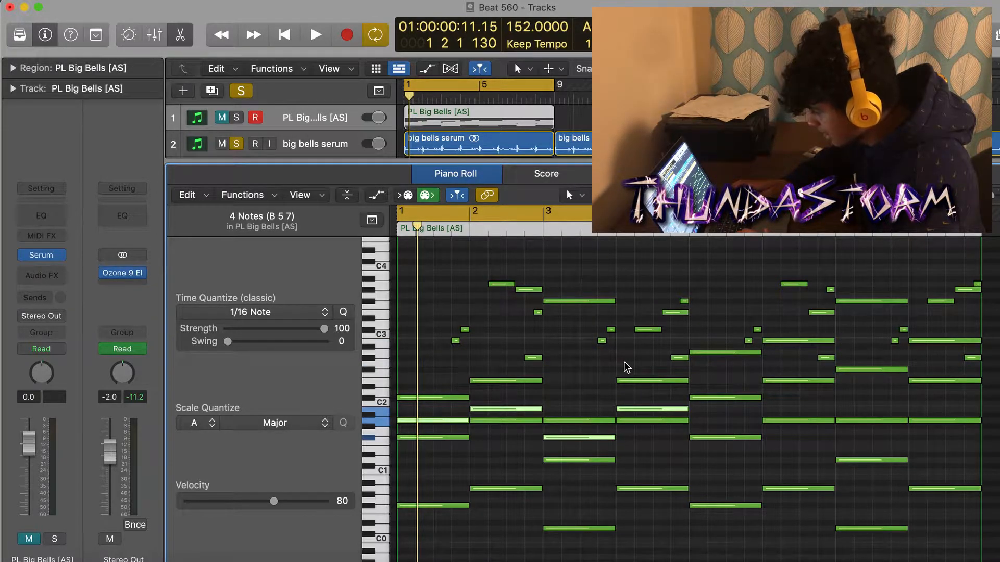
pyautogui.hotkey('shift', 'alt', 'Up')
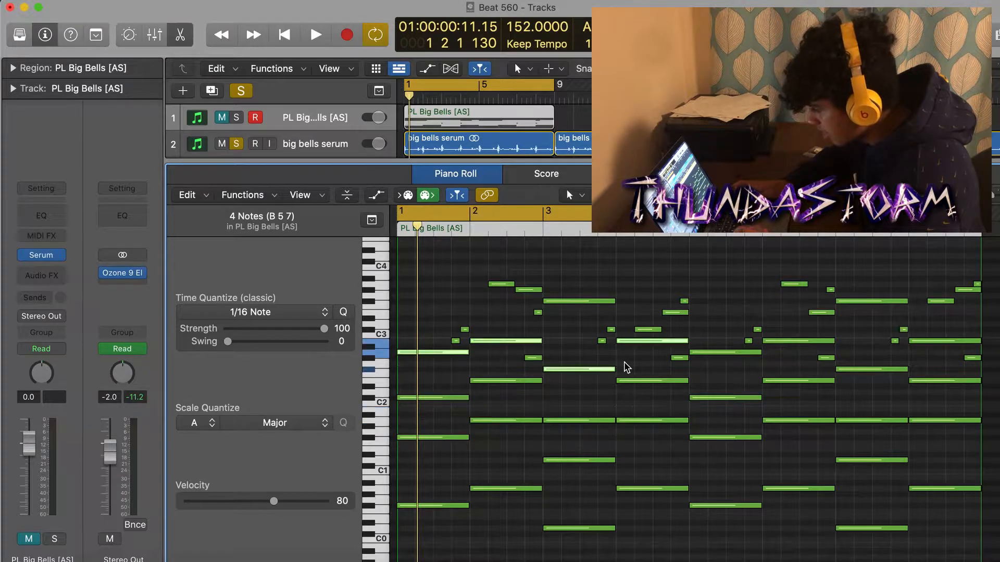
# - Highlight the upper melody notes in both halves, and locate the playhead at bar 2 beat 2 and bar 6 beat 2
pyautogui.click(594, 392)
pyautogui.moveTo(511, 326); pyautogui.dragTo(714, 269)
pyautogui.moveTo(776, 331); pyautogui.dragTo(967, 262)
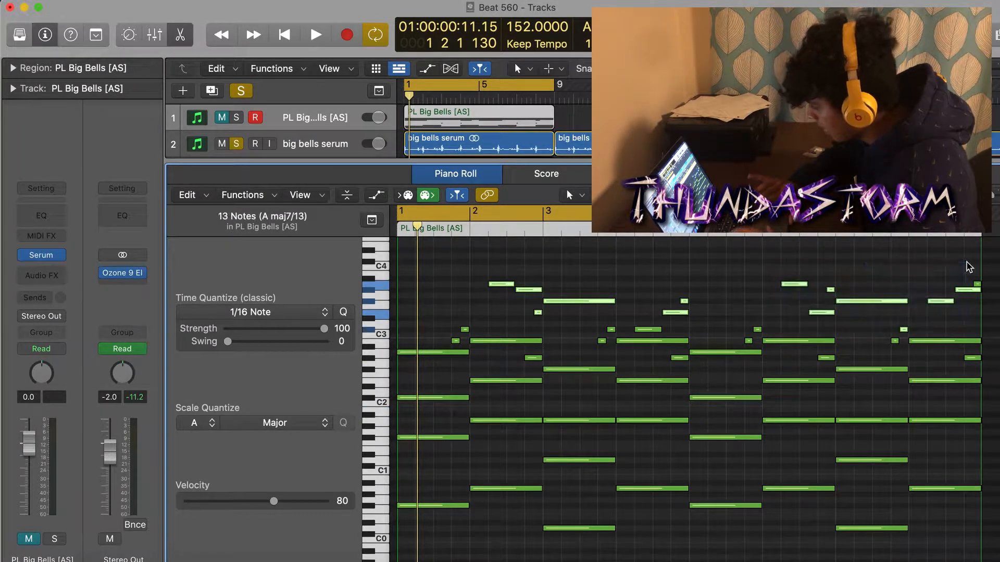
pyautogui.click(888, 270)
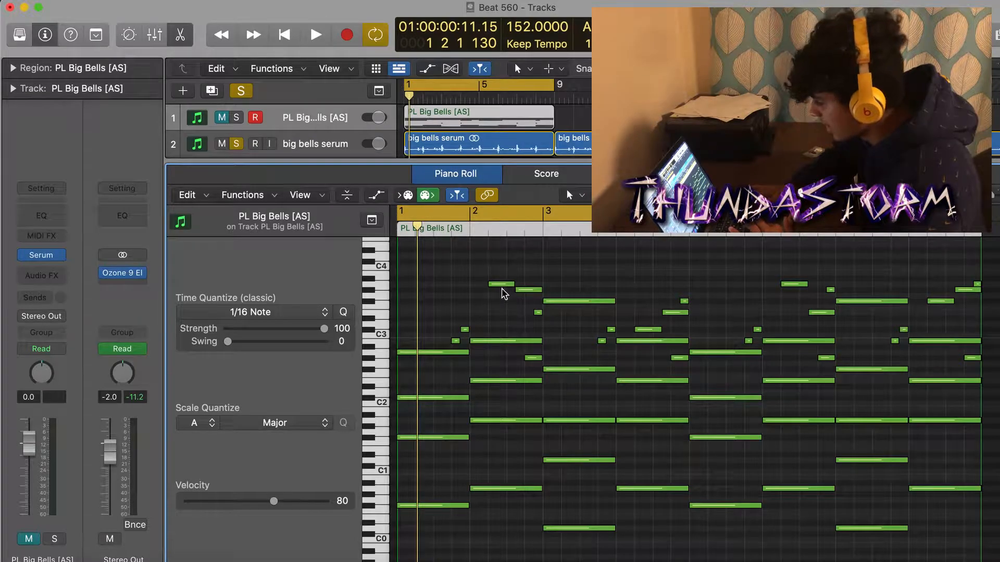
pyautogui.click(488, 229)
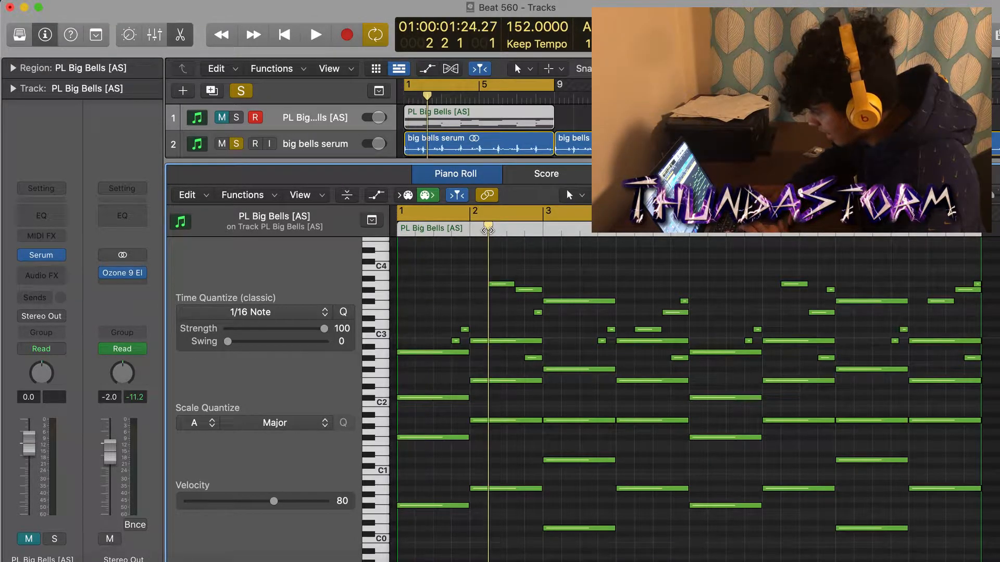
pyautogui.click(780, 234)
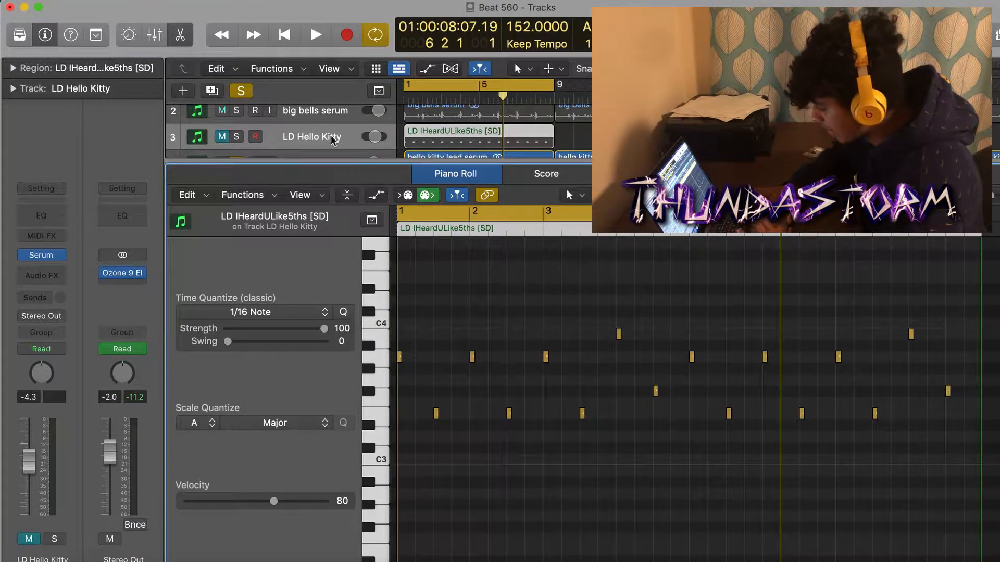
# - Inspect the Channel EQ and Echo settings on the hello kitty lead serum track, closing each plug-in
pyautogui.press('Down')
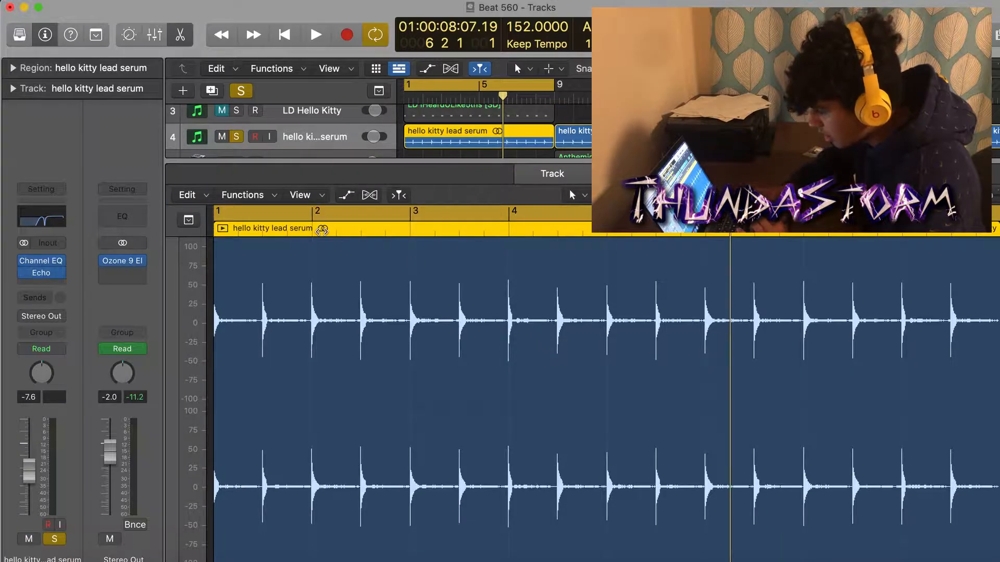
pyautogui.click(51, 263)
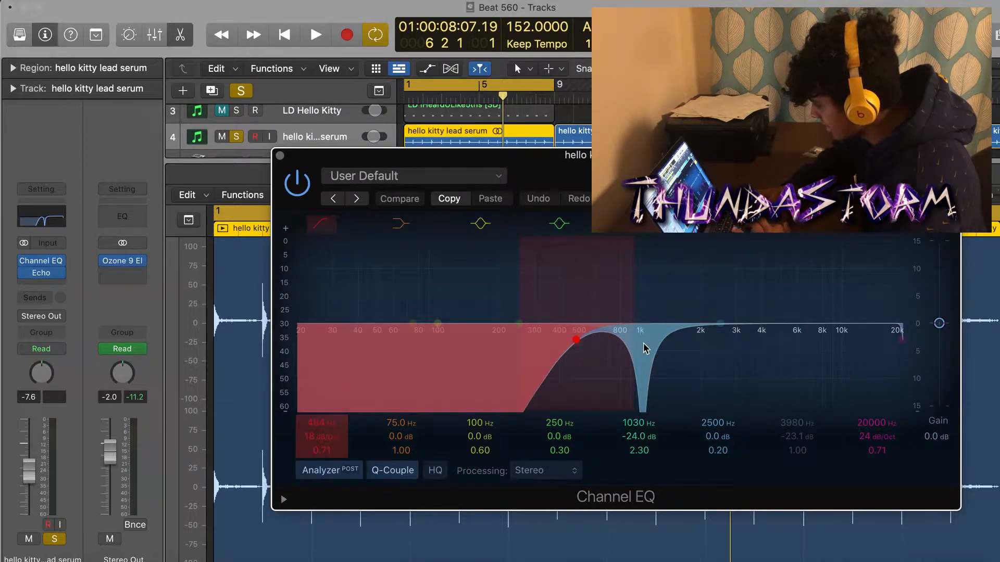
pyautogui.click(280, 155)
pyautogui.click(43, 275)
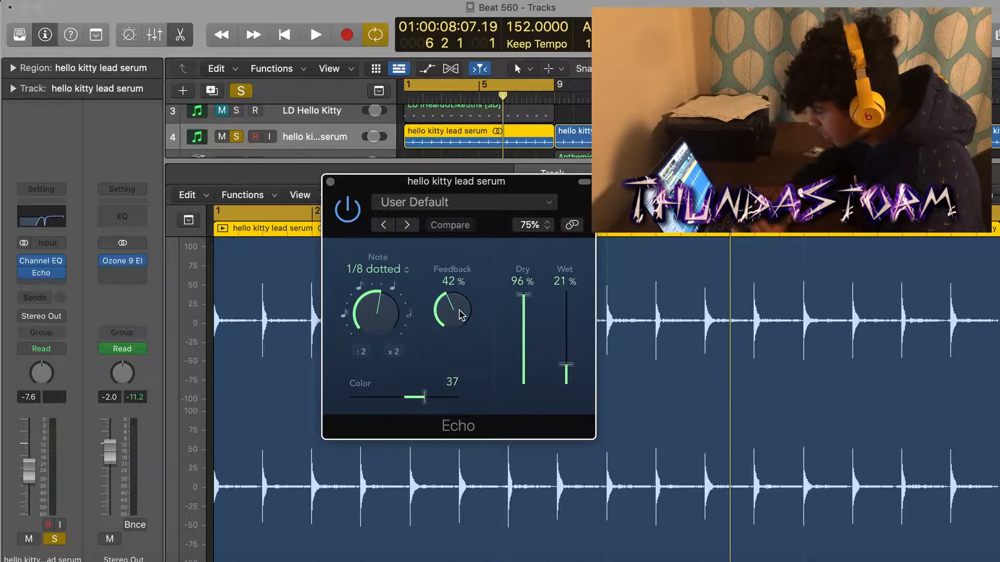
pyautogui.click(330, 181)
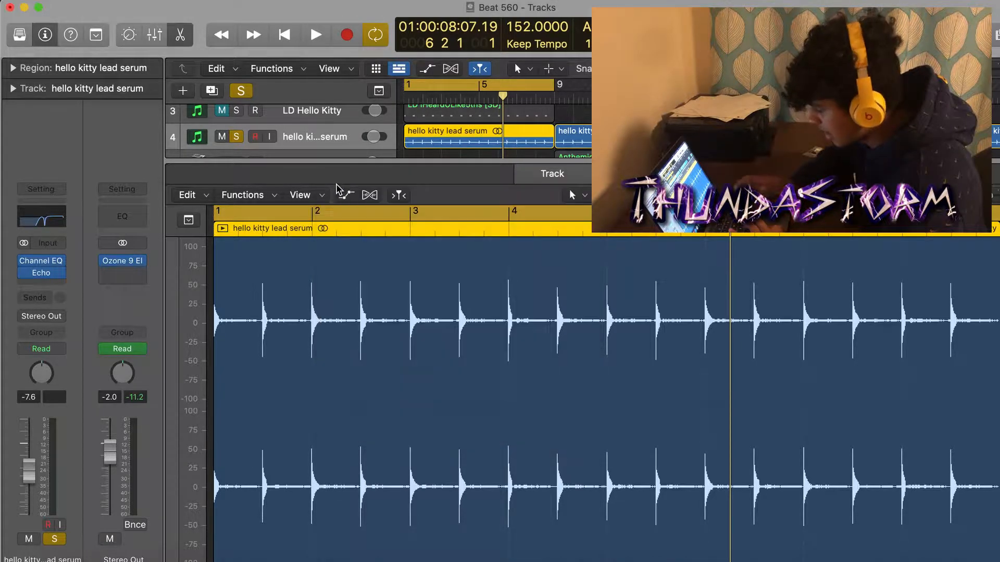
# - Show the LD Hello Kitty track's MIDI notes and play the lead pattern
pyautogui.press('Up')
pyautogui.scroll(2, 514, 435)
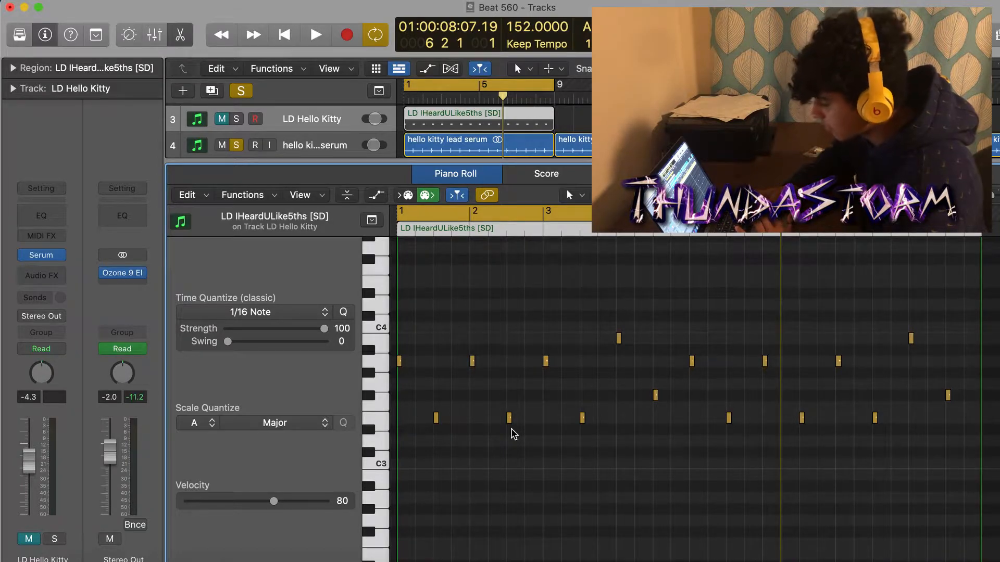
pyautogui.press('space')
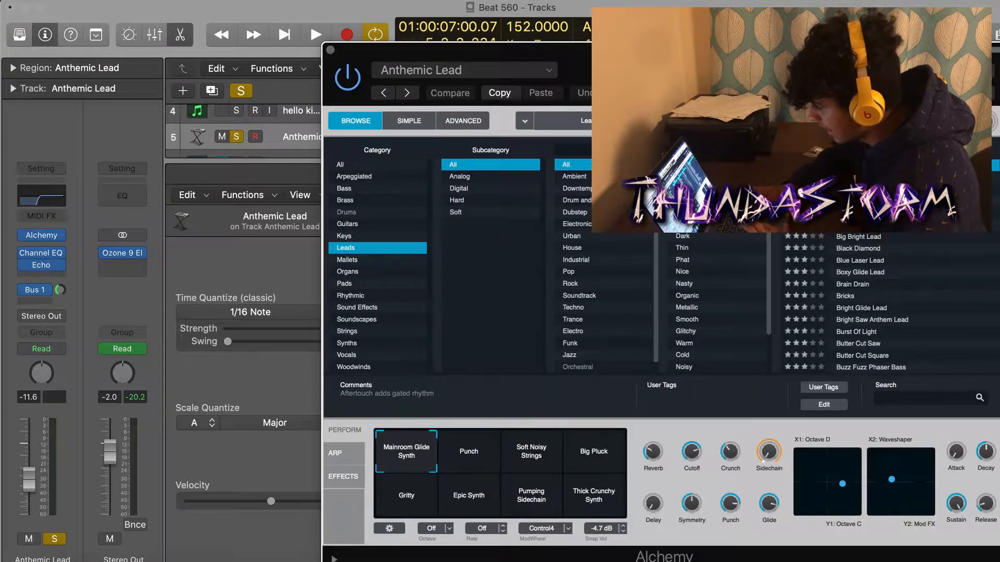
# - Review the Anthemic Lead preset in Alchemy's Leads category and the track's Channel EQ curve, closing both plug-ins
pyautogui.moveTo(740, 50); pyautogui.dragTo(630, 51)
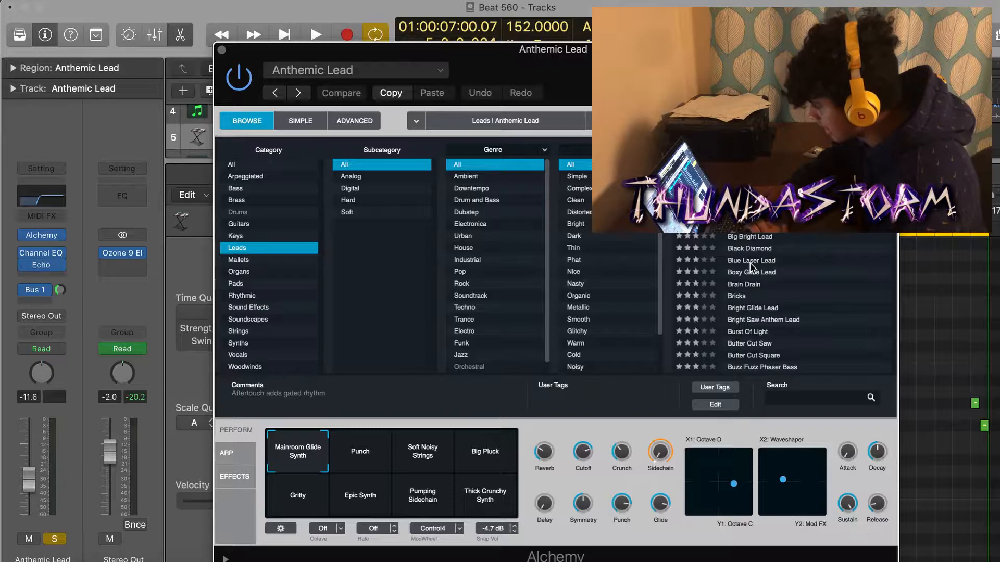
pyautogui.scroll(5, 750, 307)
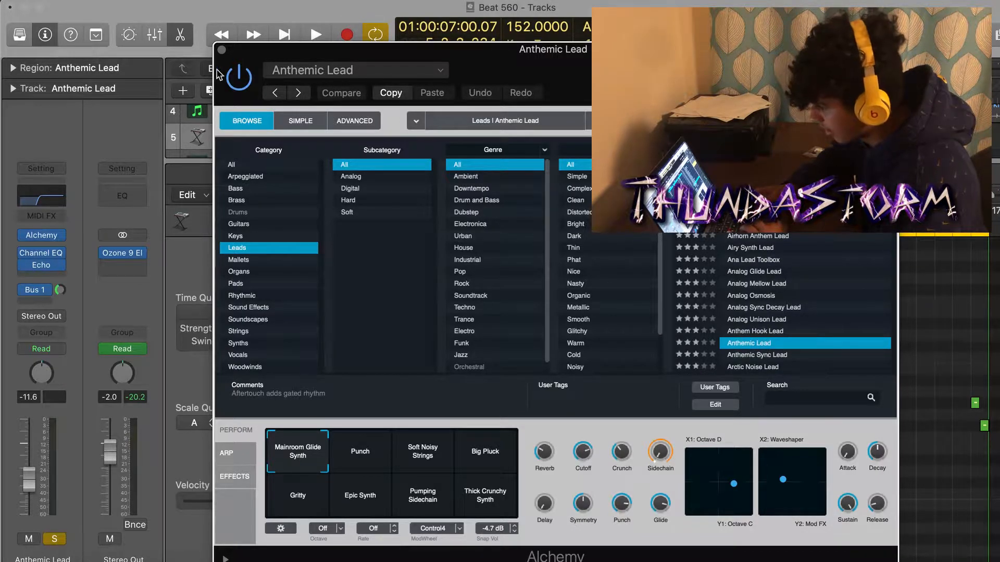
pyautogui.click(222, 50)
pyautogui.click(41, 255)
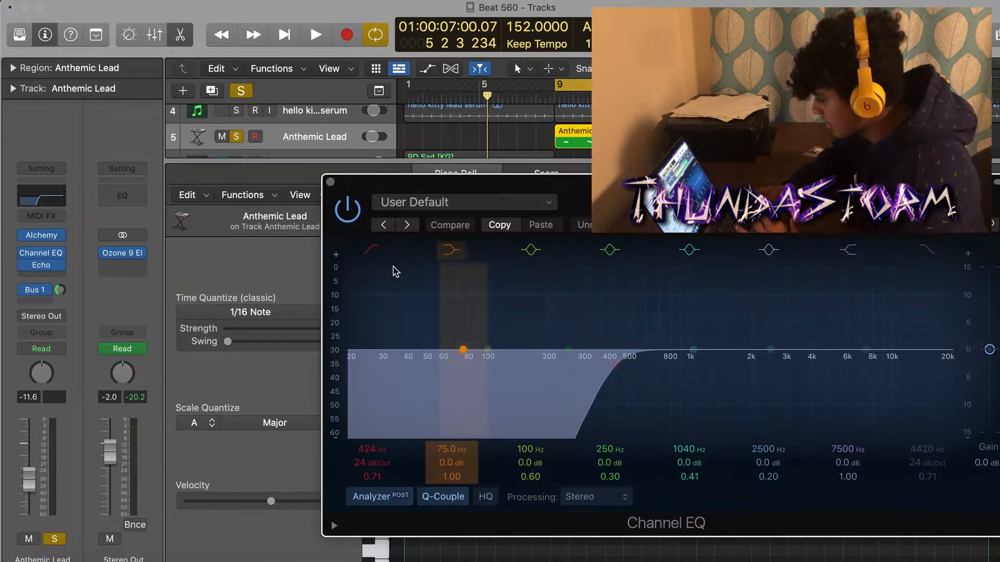
pyautogui.click(330, 182)
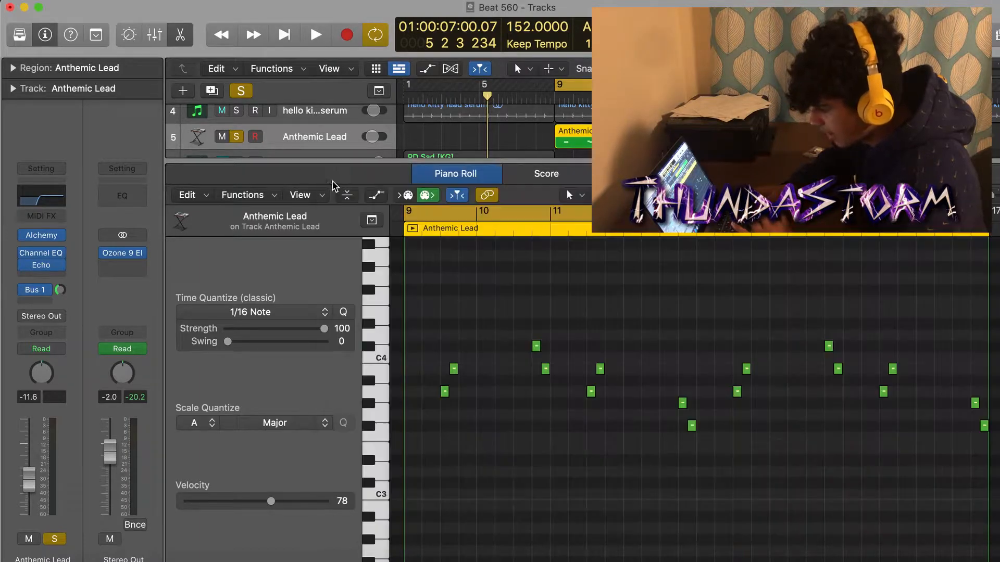
# - Inspect the Echo settings on the Anthemic Lead track and close the plug-in
pyautogui.click(48, 275)
pyautogui.click(43, 272)
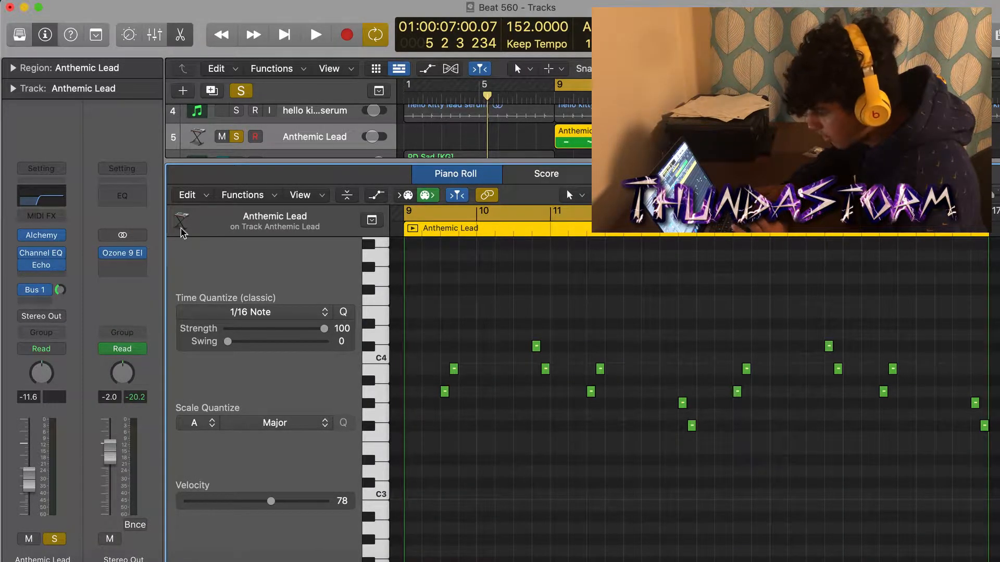
pyautogui.click(46, 264)
pyautogui.moveTo(565, 202); pyautogui.dragTo(591, 191)
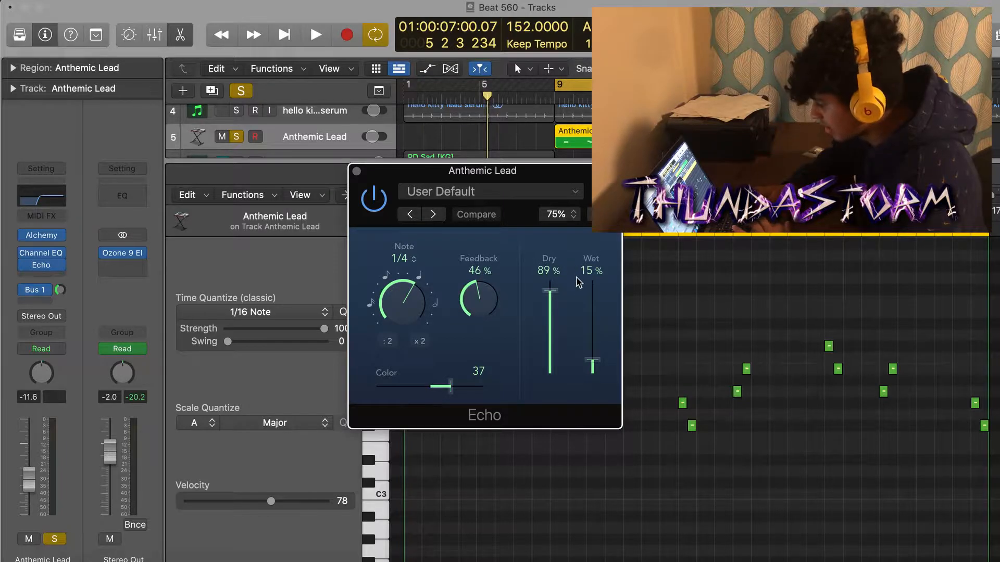
pyautogui.click(357, 172)
# - Check the Anthemic Lead track's Bus 1 send and play the lead melody
pyautogui.click(46, 293)
pyautogui.click(53, 288)
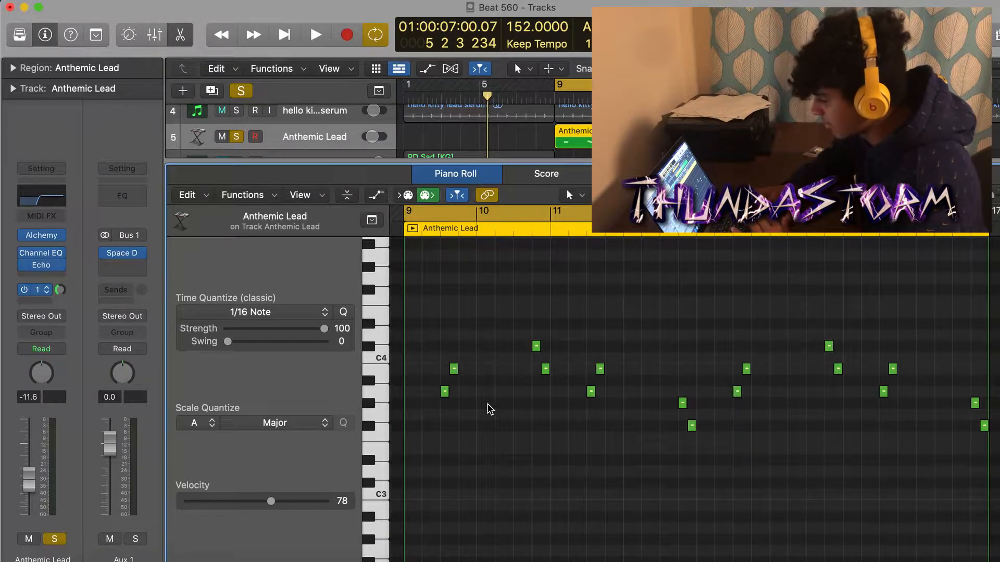
pyautogui.press('space')
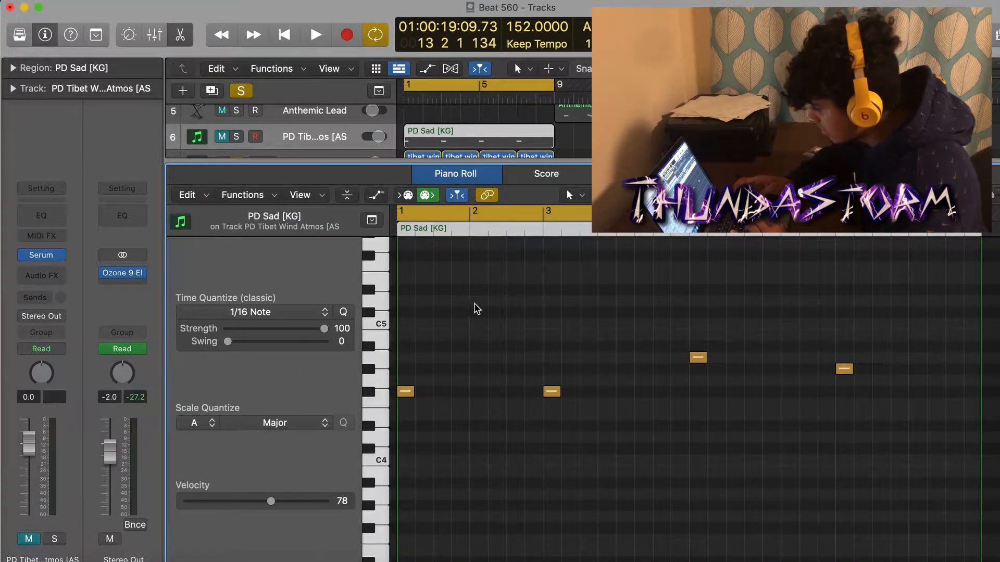
# - Inspect the Channel EQ and the Bus 1 send on the tibet wind atmos pad serum track
pyautogui.press('Down')
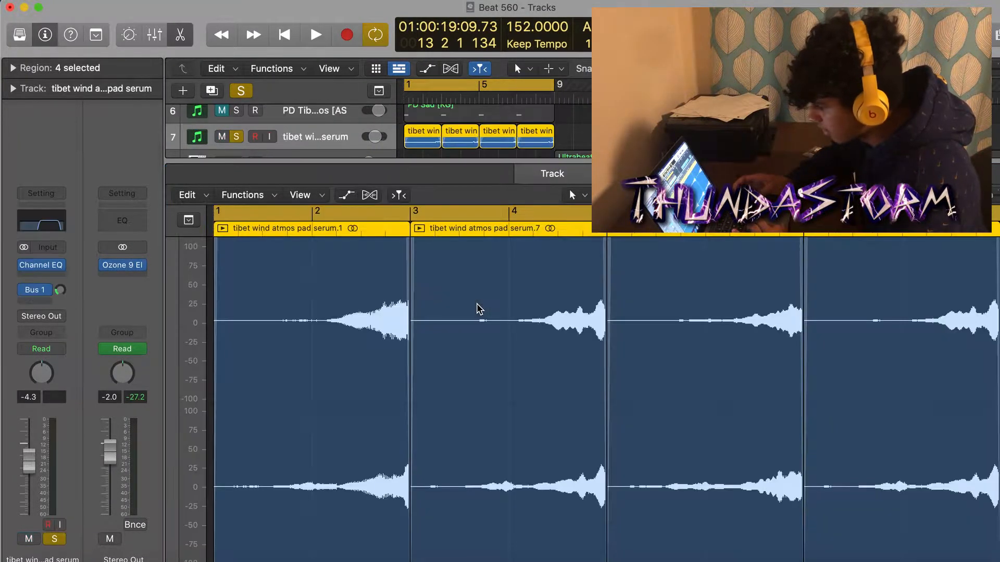
pyautogui.click(33, 269)
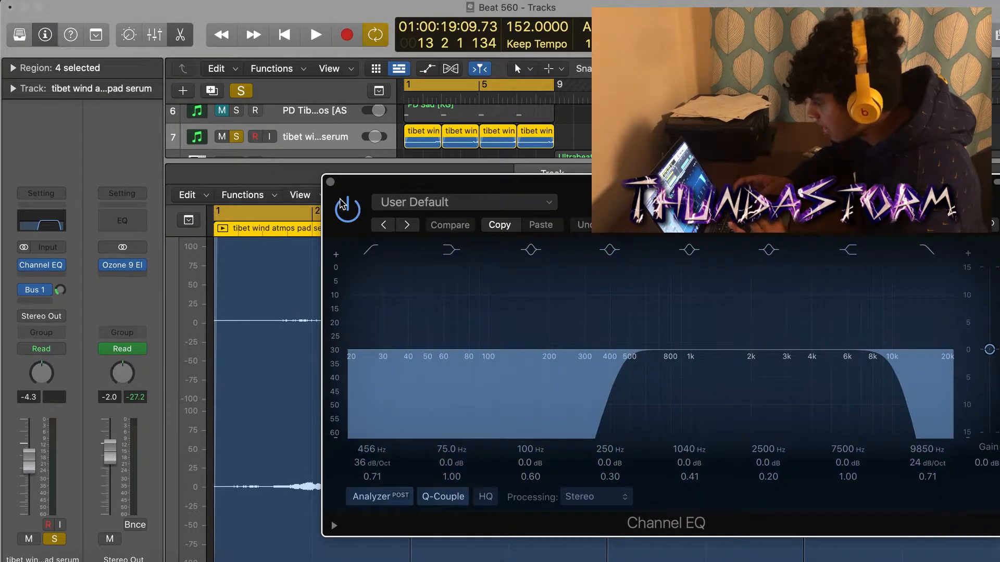
pyautogui.click(331, 181)
pyautogui.click(47, 290)
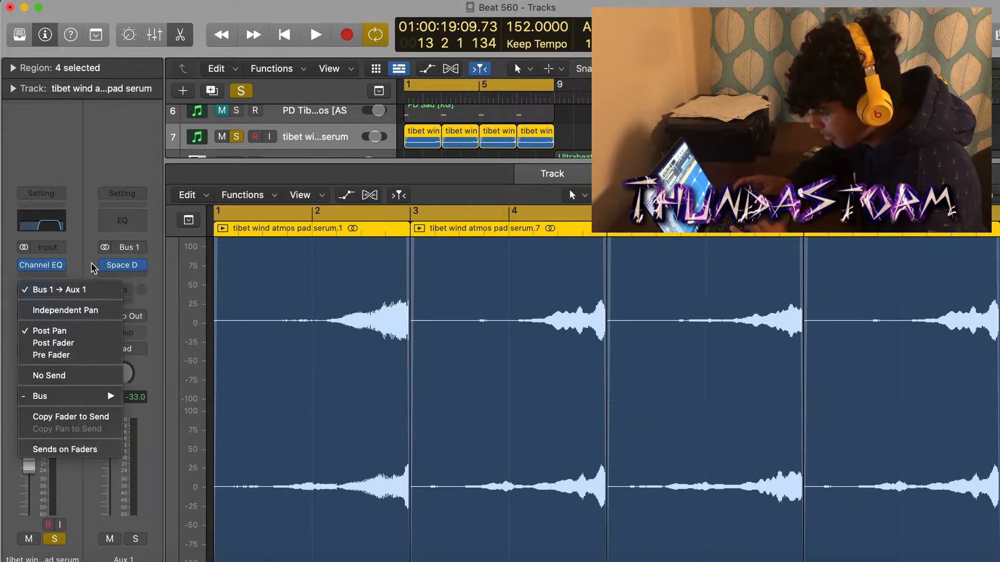
pyautogui.click(91, 264)
# - Turn off Reverse for the four selected tibet wind atmos pad regions and play them back
pyautogui.press('e')
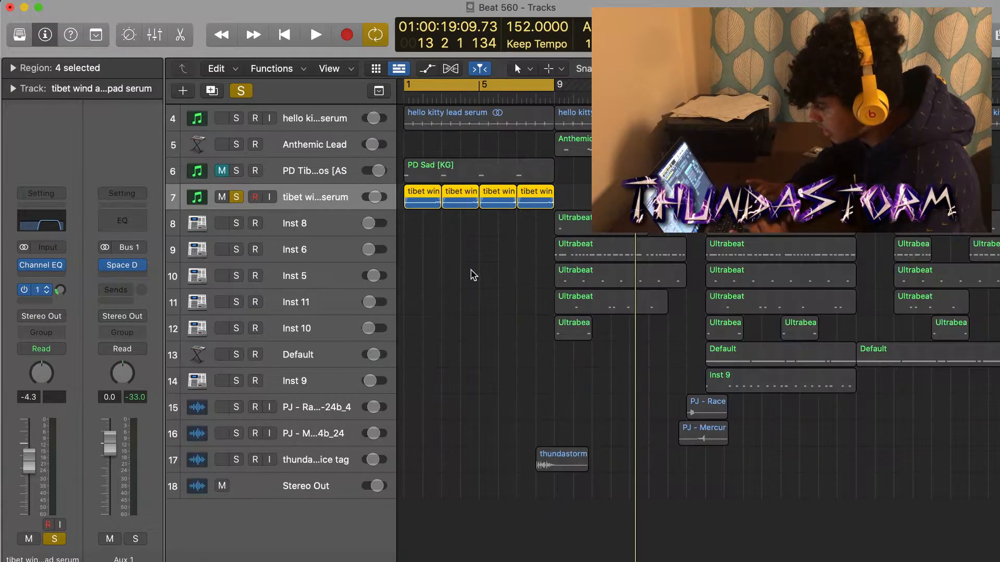
pyautogui.scroll(5, 471, 285)
pyautogui.scroll(-3, 472, 285)
pyautogui.scroll(-2, 472, 285)
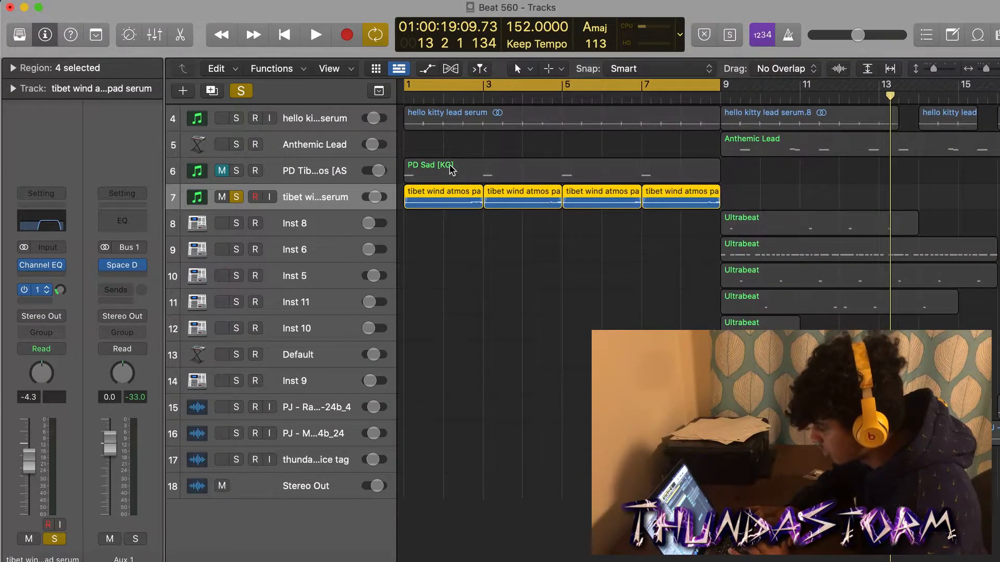
pyautogui.click(537, 233)
pyautogui.moveTo(536, 231); pyautogui.dragTo(449, 204)
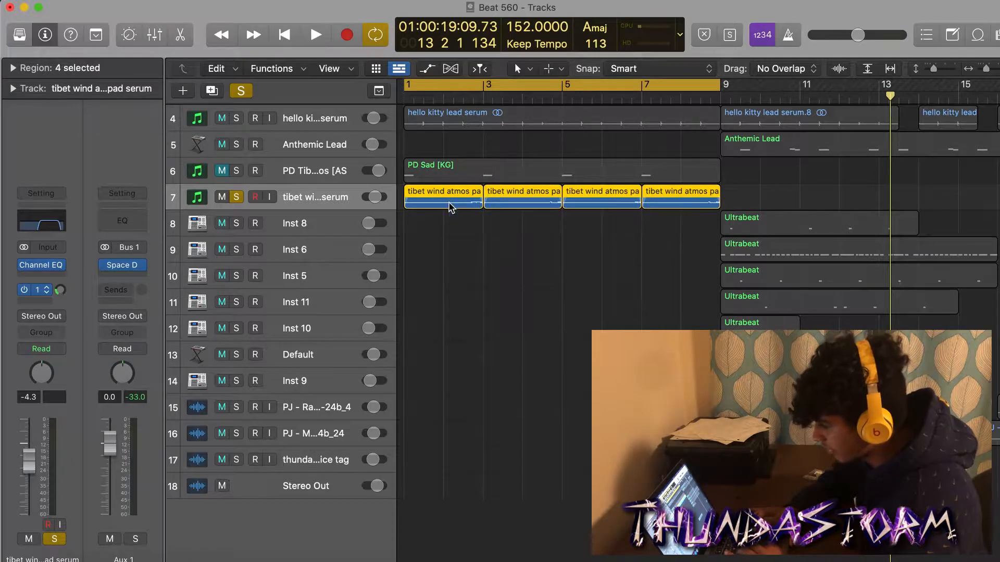
pyautogui.click(13, 69)
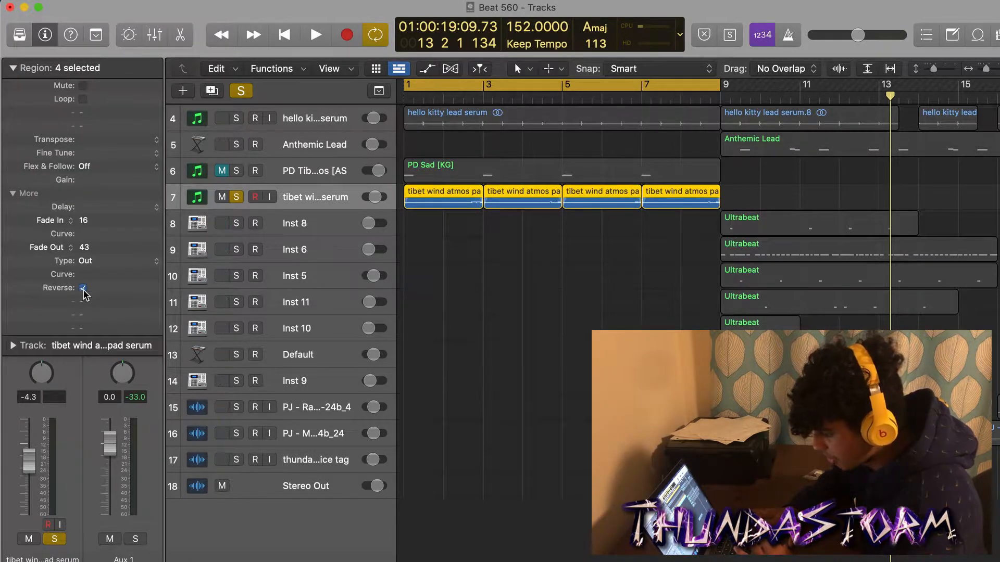
pyautogui.click(83, 289)
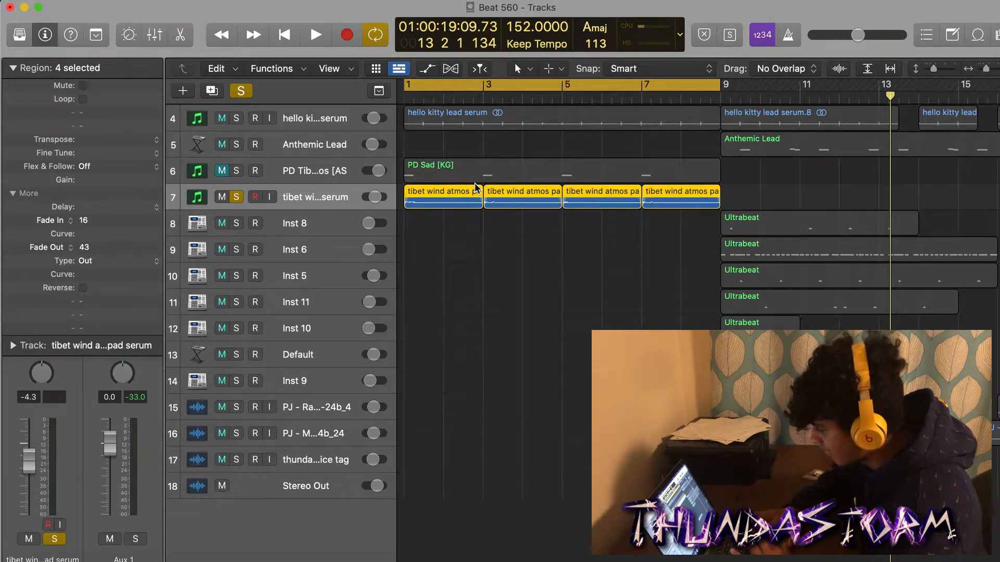
pyautogui.press('space')
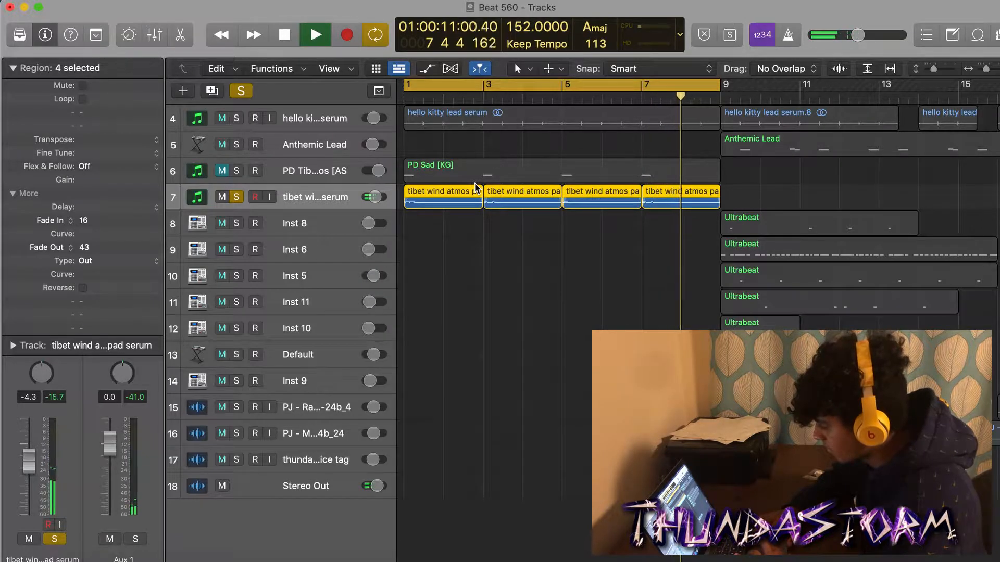
pyautogui.press('space')
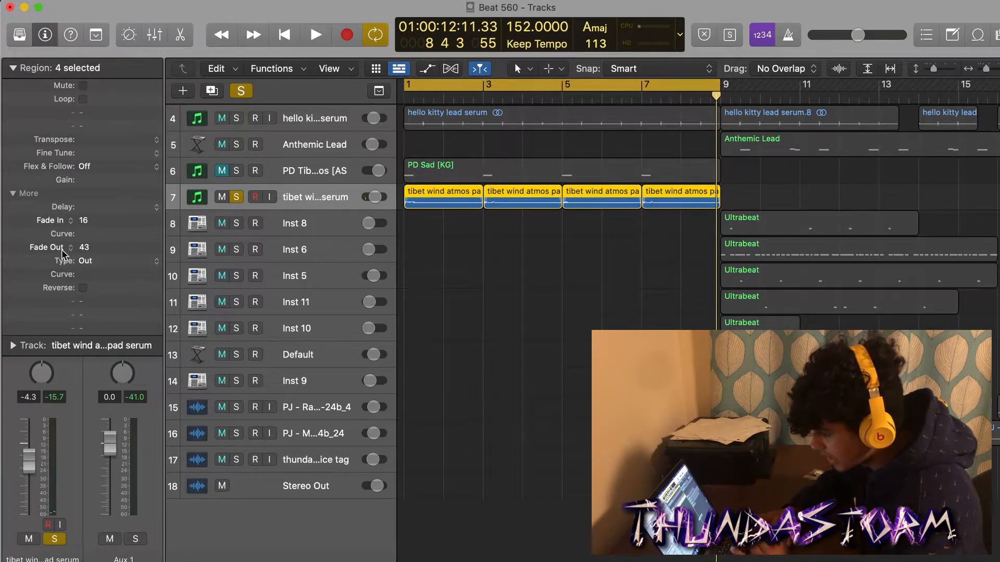
# - Collapse the region and track parameters, deselect the four tibet wind atmos pad regions and play the melodies
pyautogui.click(12, 67)
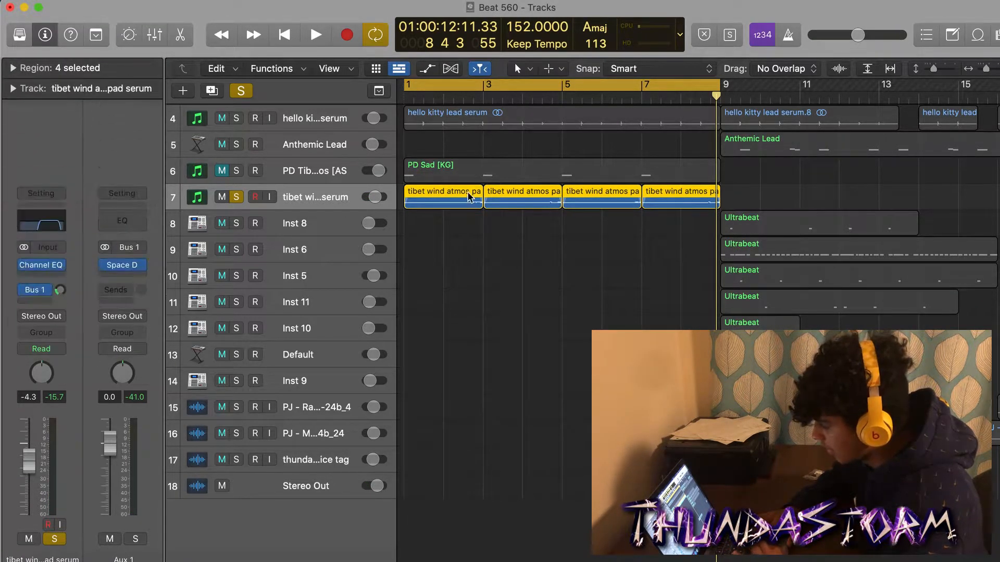
pyautogui.click(495, 264)
pyautogui.press('space')
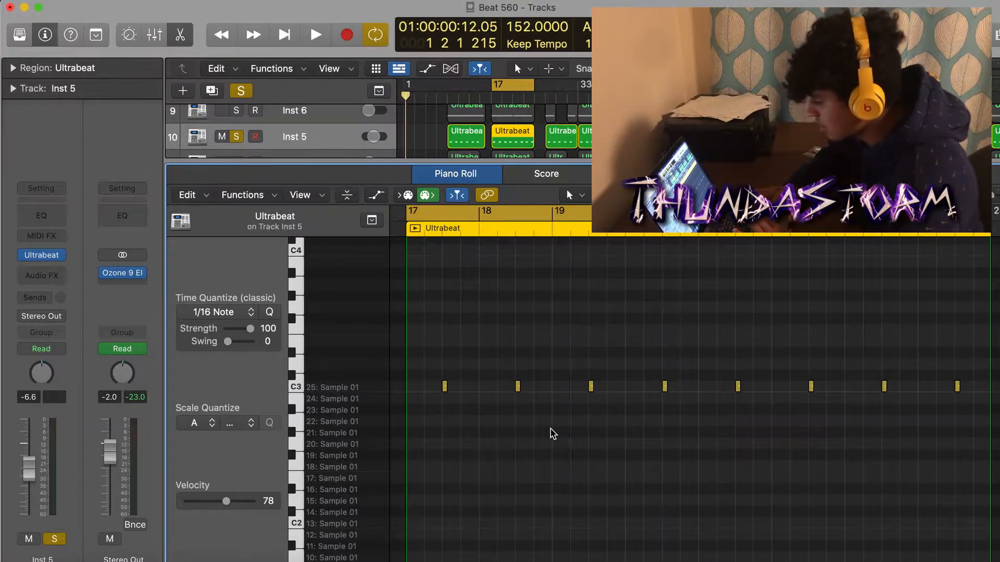
# - Play back the Ultrabeat patterns of the Inst 5 and Inst 6 tracks with their notes open in the Piano Roll
pyautogui.press('space')
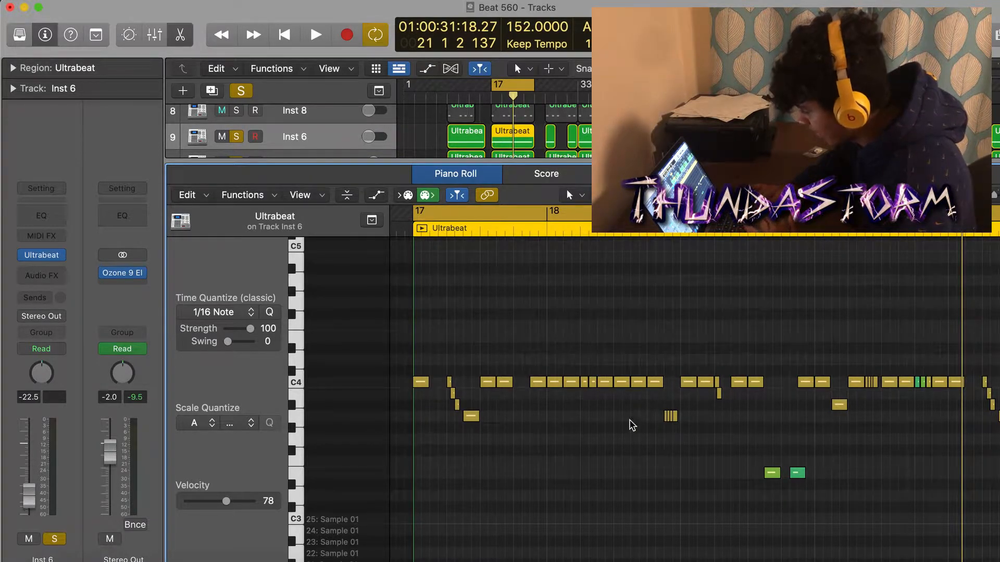
pyautogui.press('space')
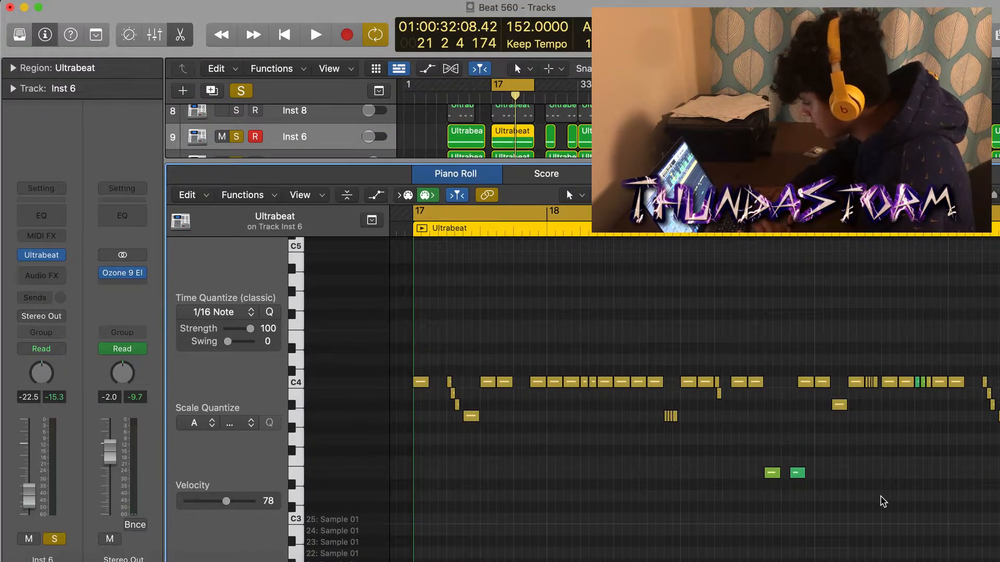
# - Select the two lowest notes in the Inst 6 Ultrabeat region and transpose them up to C4
pyautogui.moveTo(879, 500); pyautogui.dragTo(745, 461)
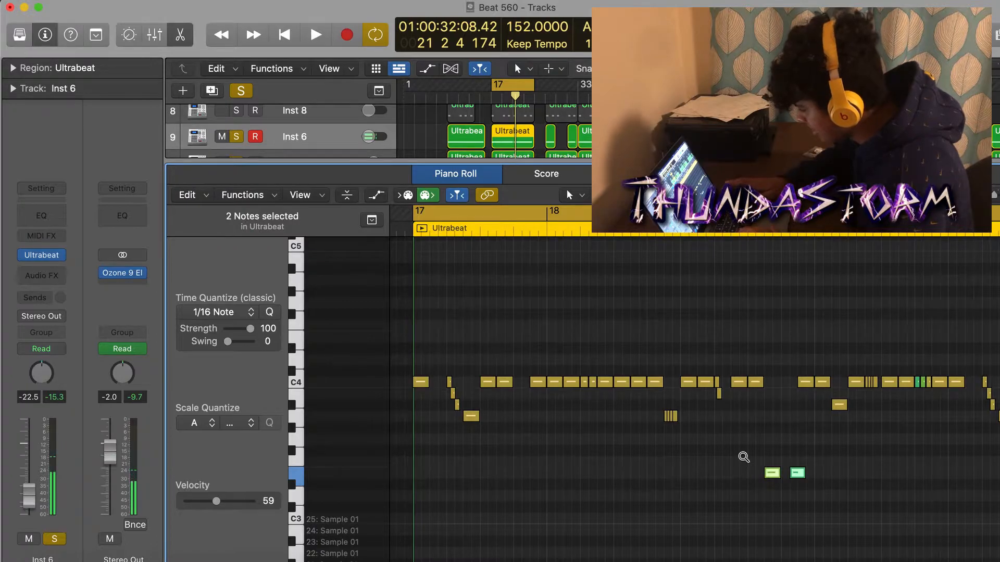
pyautogui.hotkey('alt', 'Up')
pyautogui.hotkey('alt', 'Up')
pyautogui.hotkey('alt', 'Up')
pyautogui.hotkey('alt', 'Up')
pyautogui.hotkey('alt', 'Up')
pyautogui.hotkey('alt', 'Up')
pyautogui.hotkey('alt', 'Up')
pyautogui.hotkey('alt', 'Up')
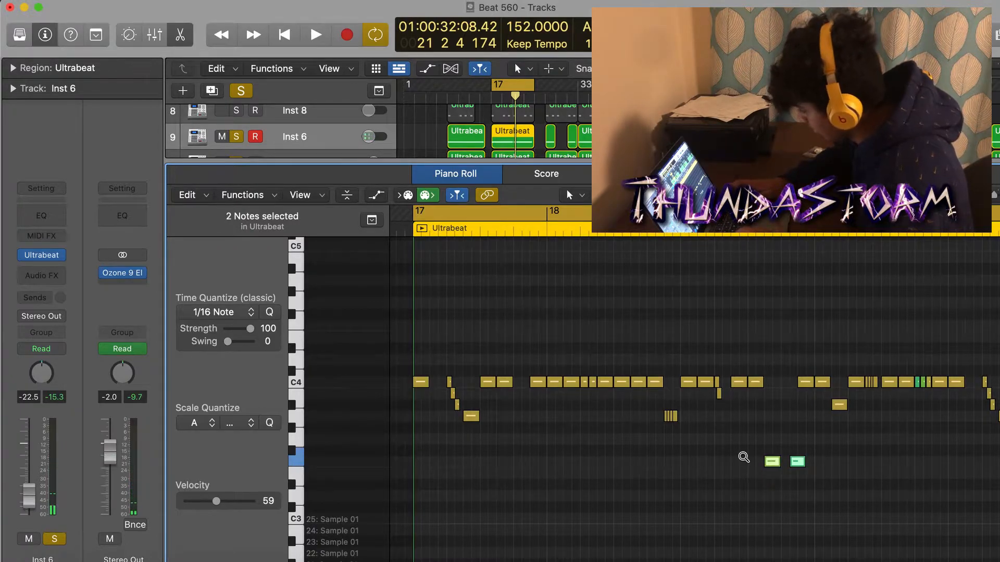
pyautogui.click(746, 460)
# - Play the Inst 6 pattern from bar 19 to hear the two transposed notes
pyautogui.click(683, 229)
pyautogui.press('c')
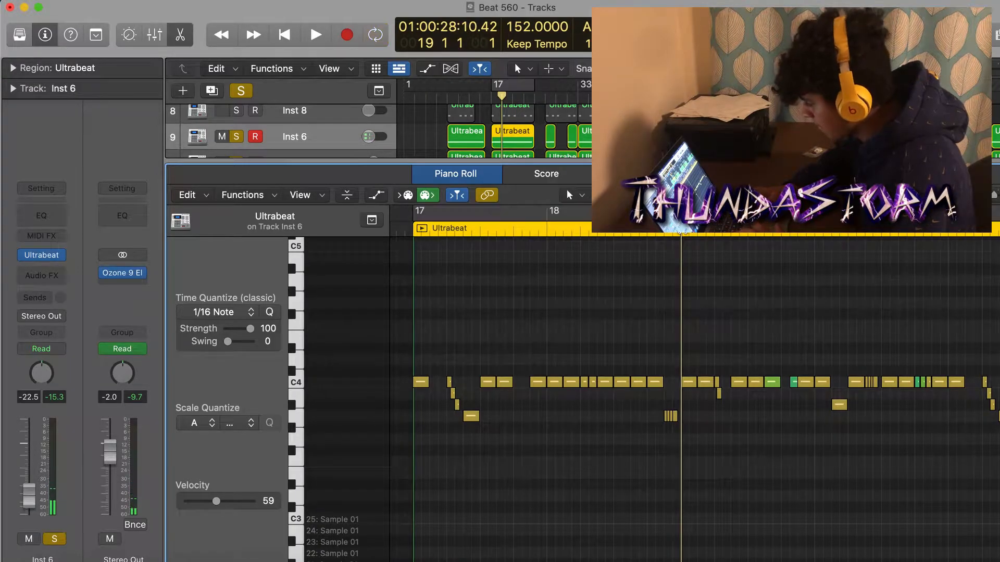
pyautogui.press('space')
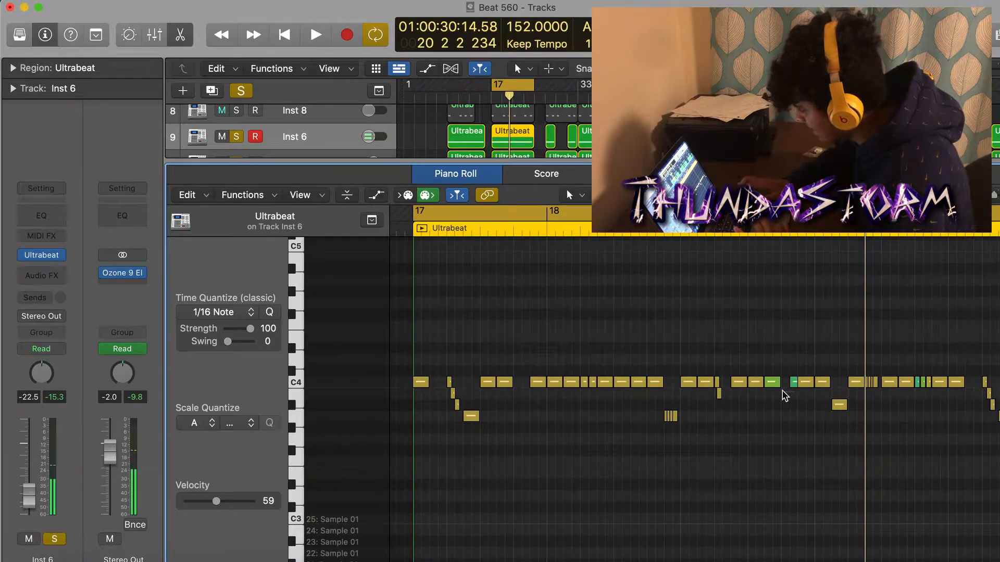
# - Undo the transposition of the two Inst 6 notes and set the playhead back to bar 19
pyautogui.click(775, 384)
pyautogui.press('super+z')
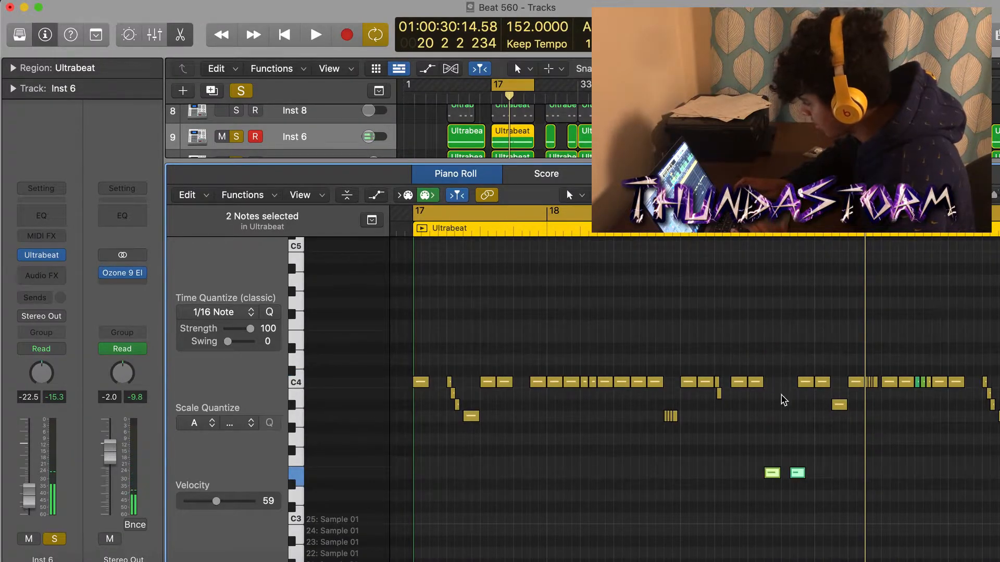
pyautogui.click(789, 424)
pyautogui.click(680, 230)
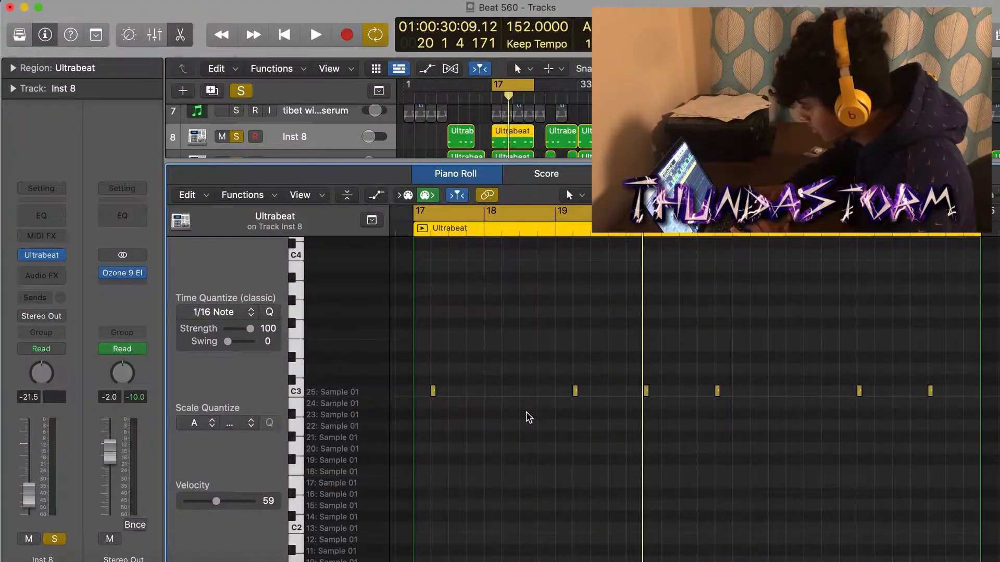
# - Review the note patterns of the Inst 8, Inst 10, Default and Inst 9 tracks in turn and play them back
pyautogui.press('space')
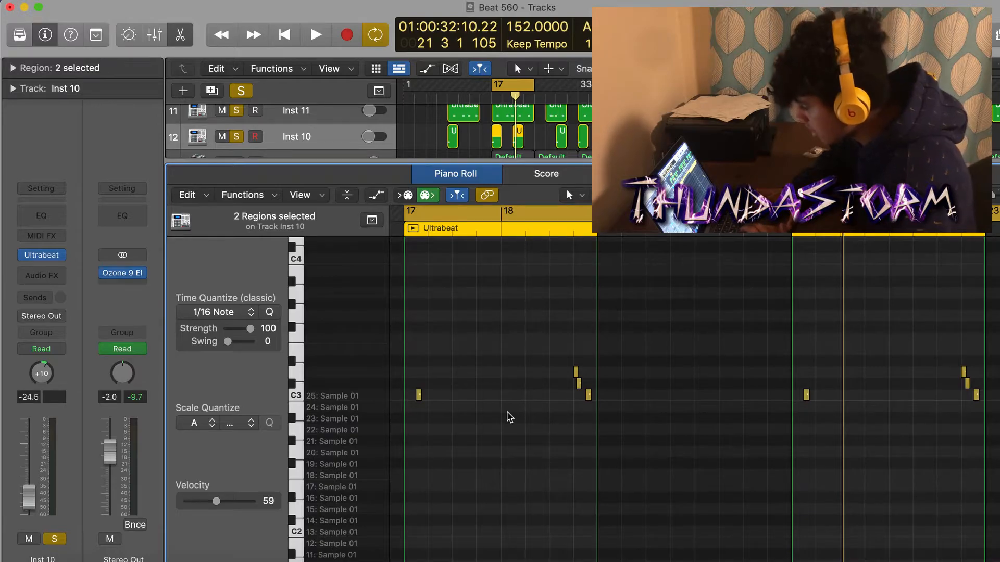
pyautogui.press('space')
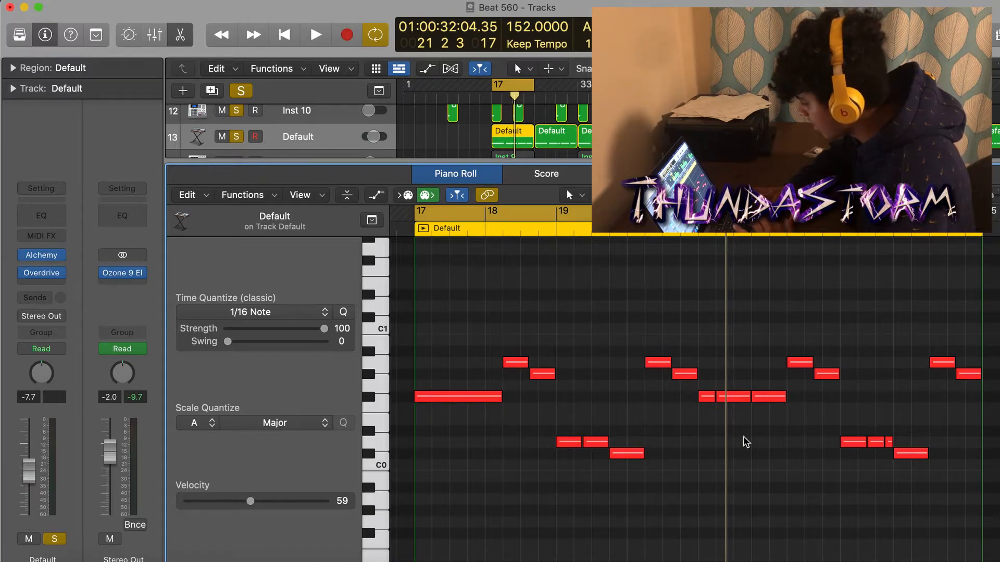
pyautogui.press('space')
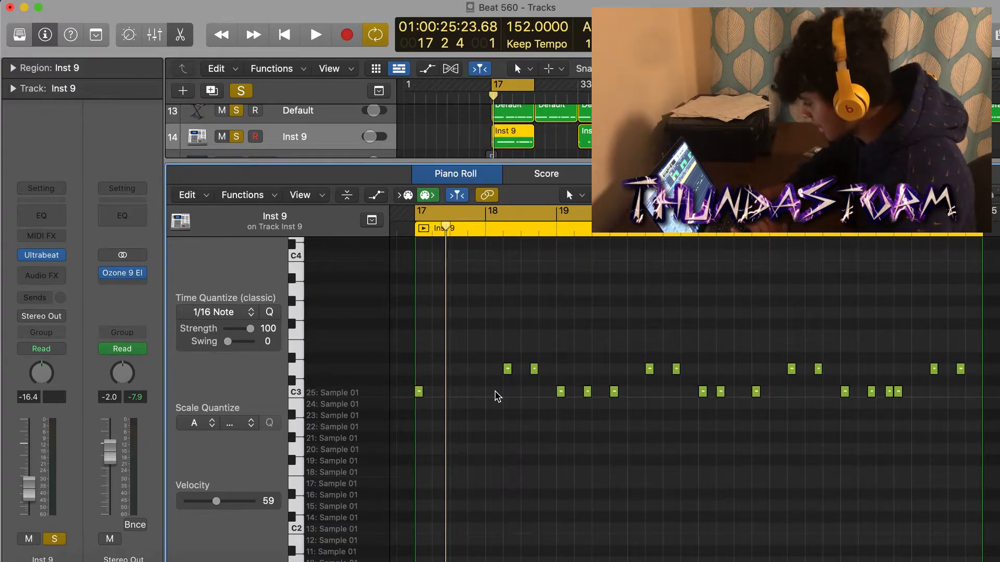
pyautogui.press('space')
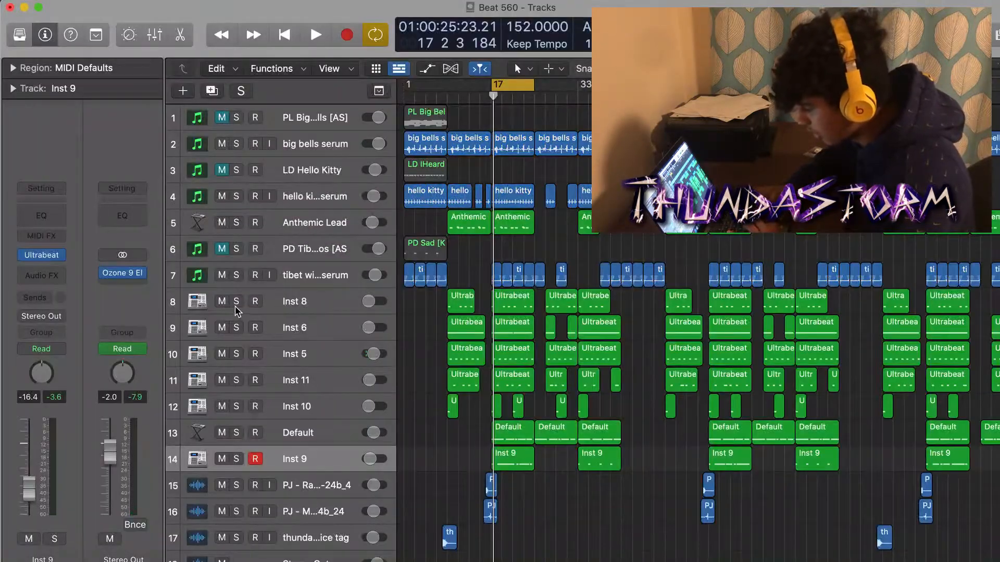
# - Solo tracks 8 through 14, from Inst 8 to Inst 9, and listen to the drums and bass together
pyautogui.moveTo(235, 307); pyautogui.dragTo(237, 455)
pyautogui.scroll(10, 497, 440)
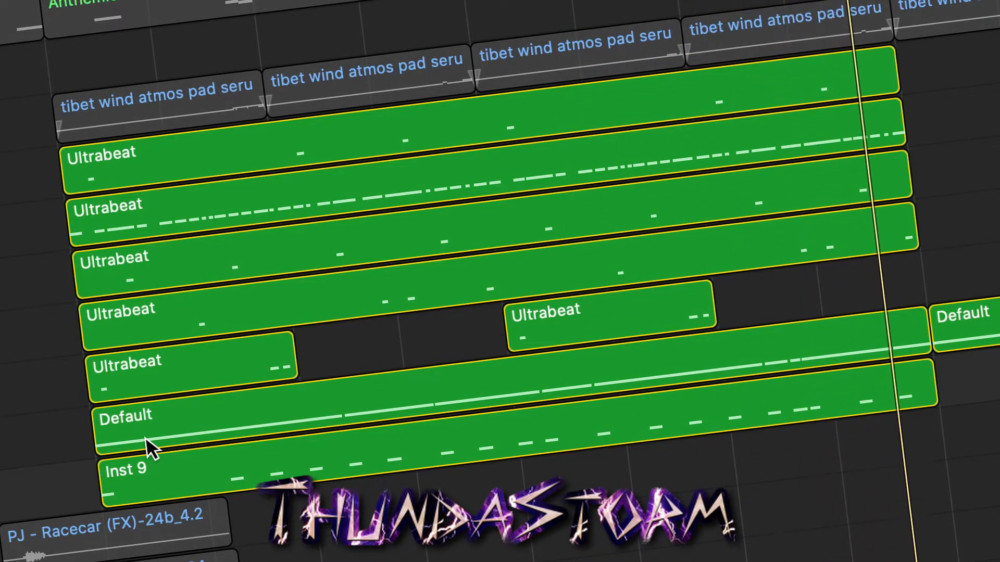
# - Return the playhead to the project start and extend the cycle range from bar 1 to bar 17, then onward across the later song sections
pyautogui.press('Return')
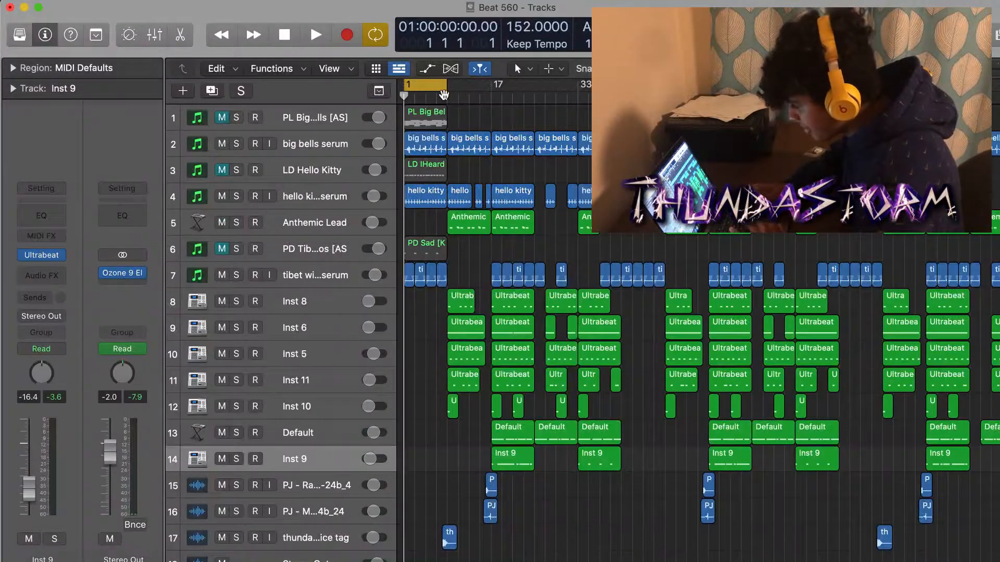
pyautogui.moveTo(441, 85); pyautogui.dragTo(488, 84)
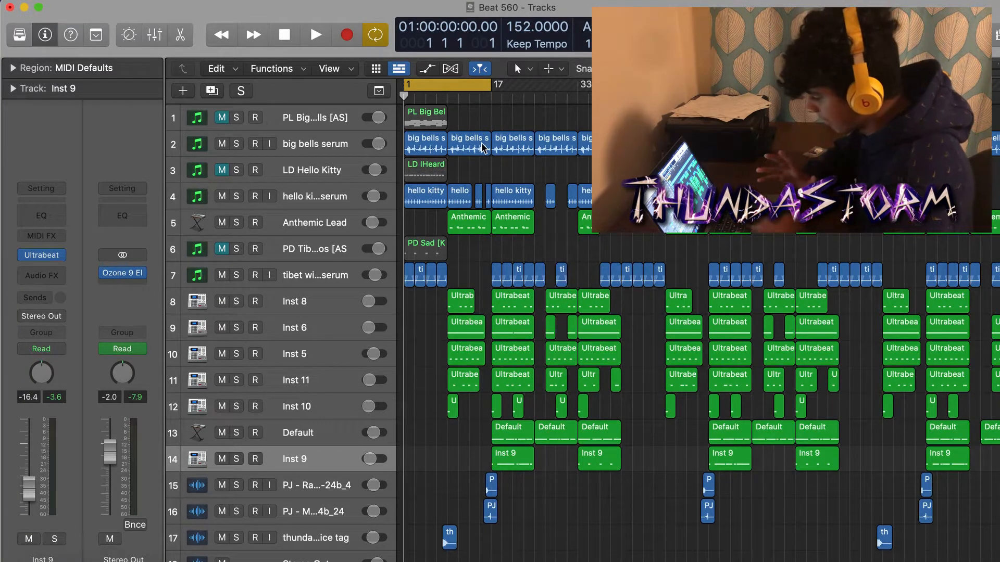
pyautogui.moveTo(491, 82); pyautogui.dragTo(665, 84)
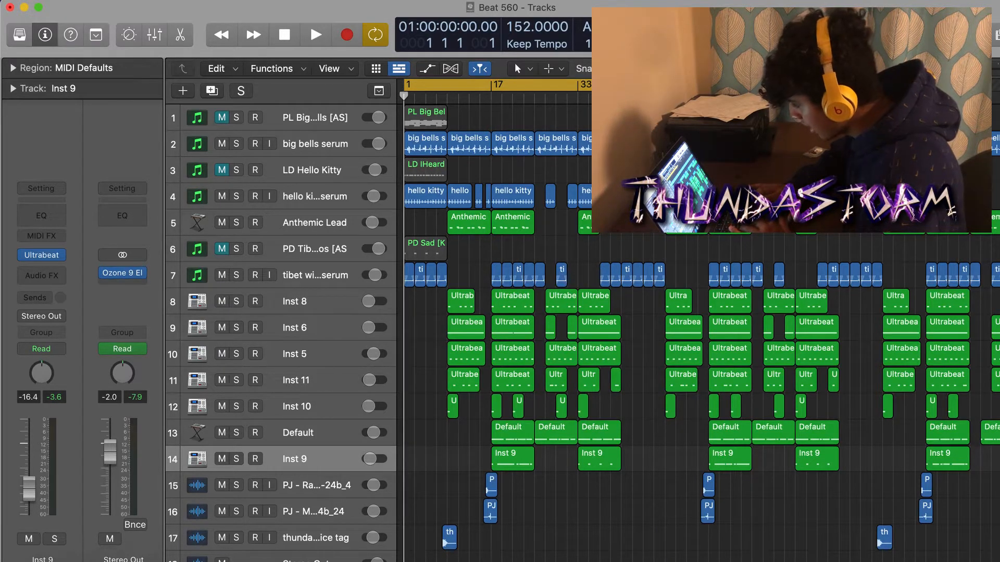
pyautogui.moveTo(665, 85); pyautogui.dragTo(964, 85)
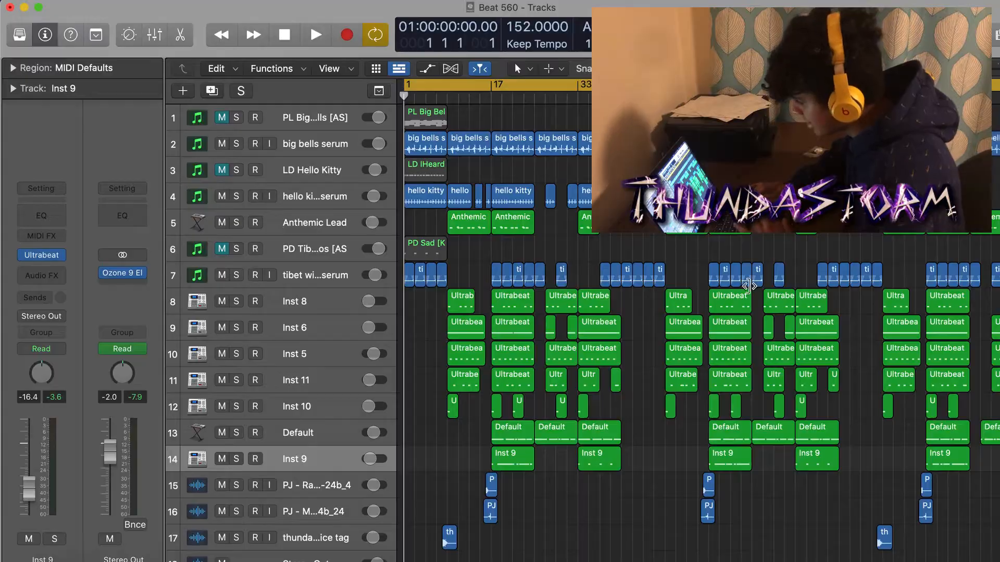